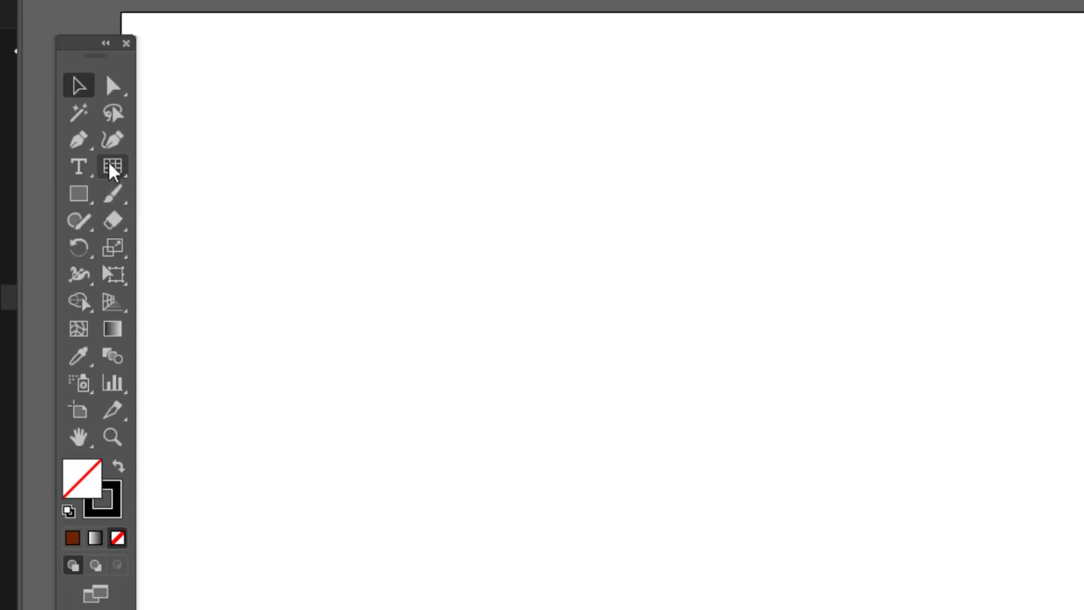
- Pick the Rectangular Grid Tool from the line tools flyout to reach its 810 × 311 px options
left_click_drag(112, 168, 198, 174)
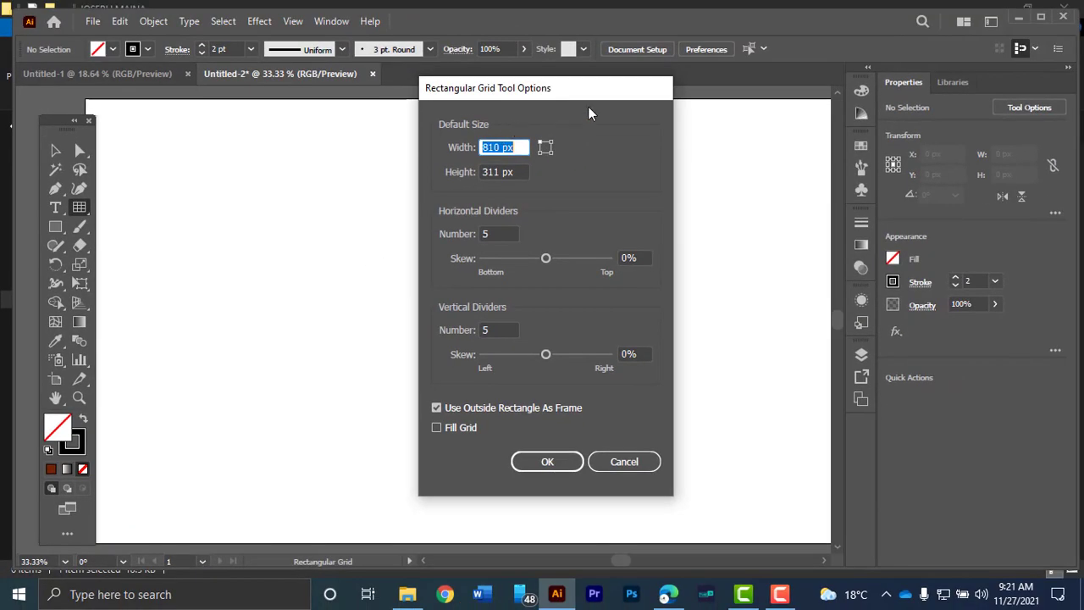
- In Rectangular Grid Tool Options, enter 3 horizontal and 4 vertical dividers and check Fill Grid
left_click_drag(576, 90, 692, 125)
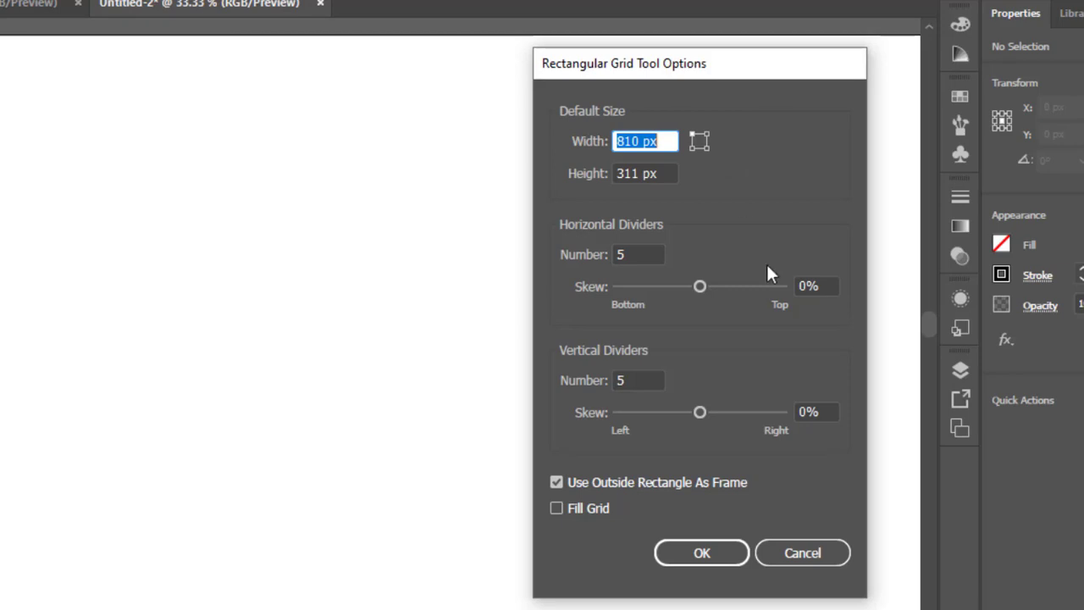
left_click(631, 251)
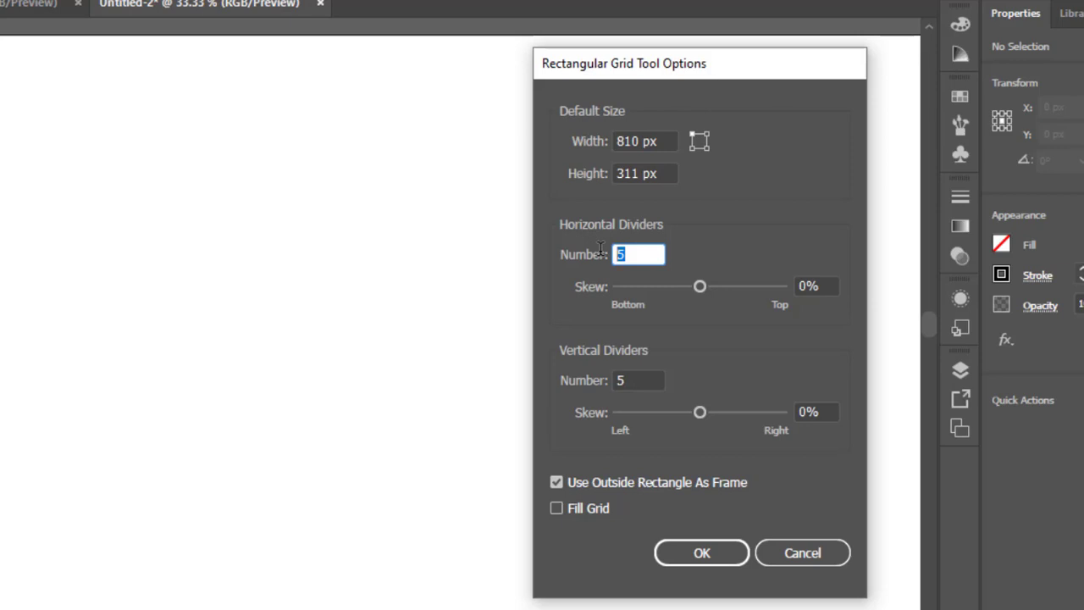
type("3")
left_click(596, 378)
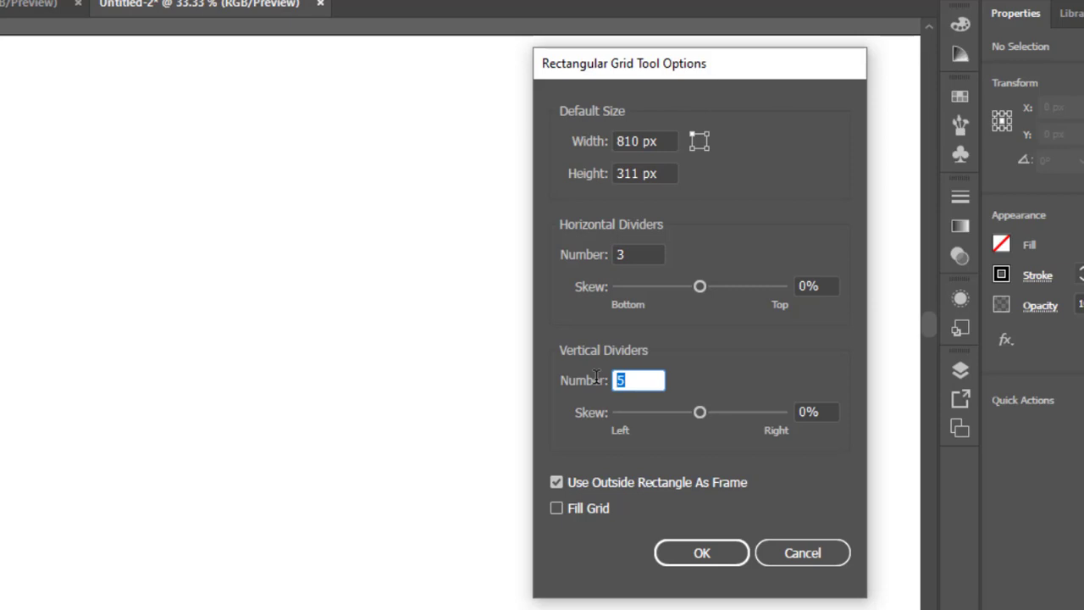
type("4")
left_click(556, 507)
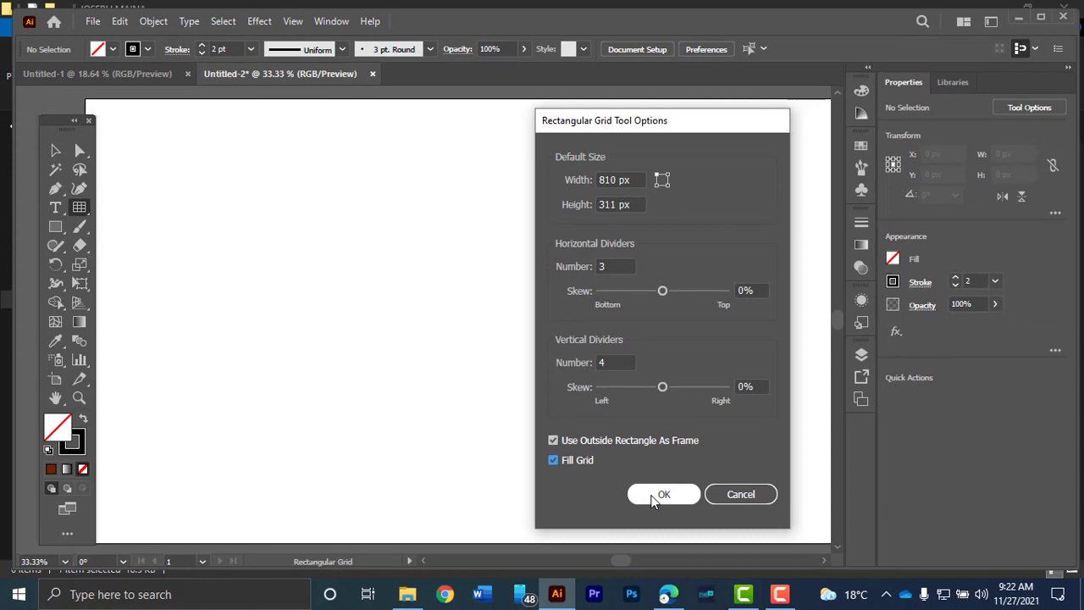
- Create the 810 × 311 px grid of 4 rows by 5 columns and deselect it
left_click(662, 495)
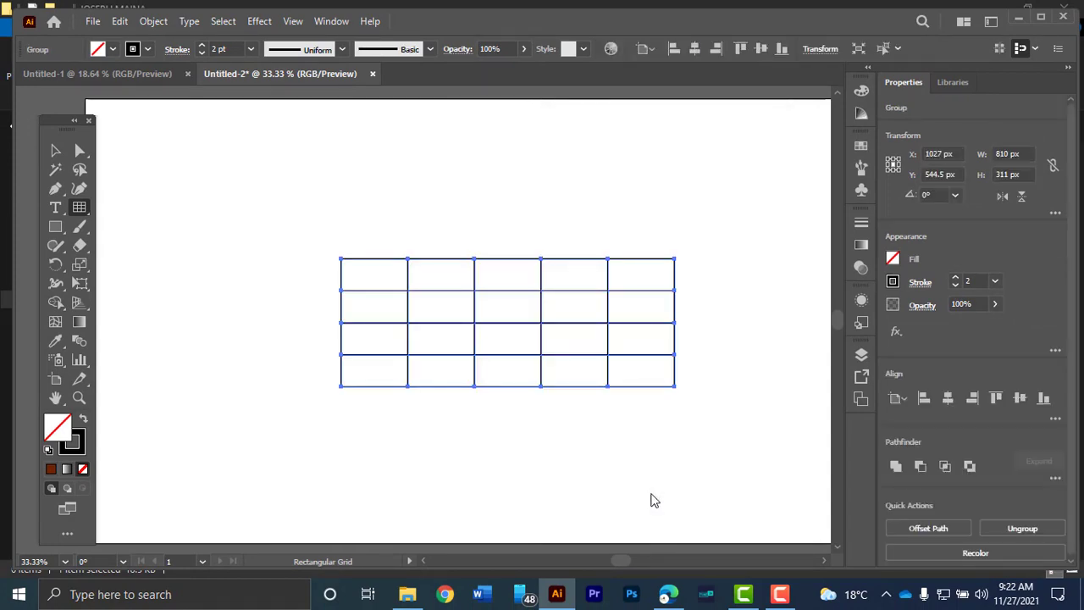
key("v")
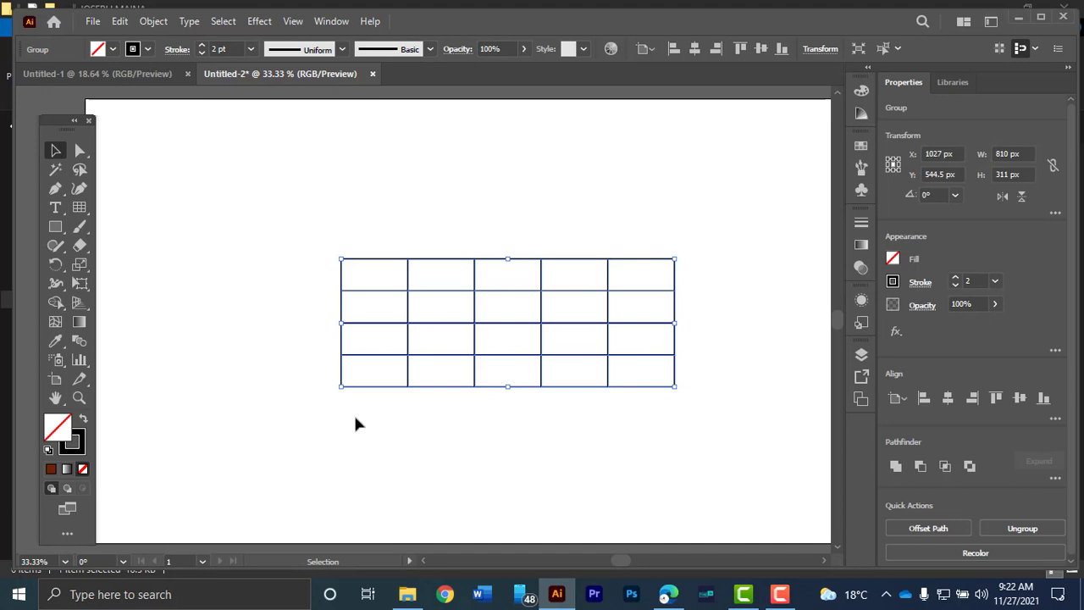
left_click(367, 420)
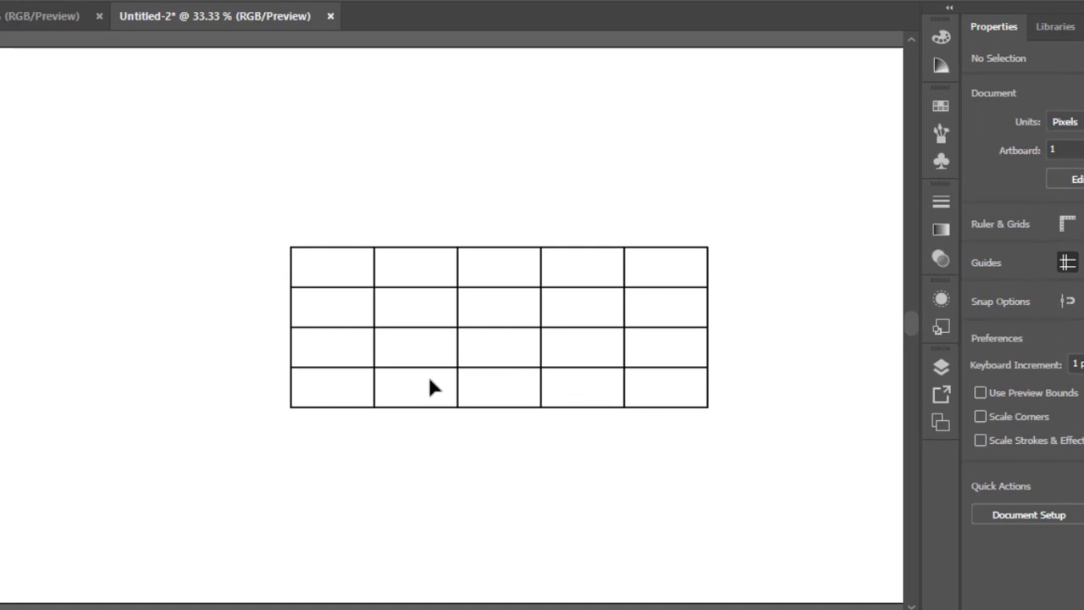
- Create a second grid with 5 horizontal dividers and 1 vertical divider
key("m")
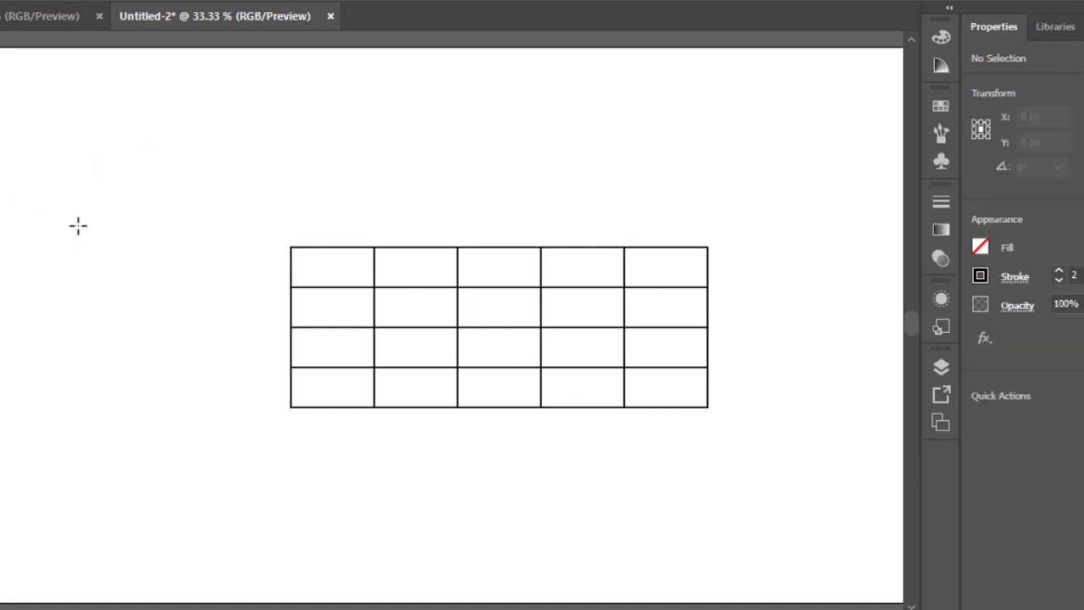
left_click(77, 224)
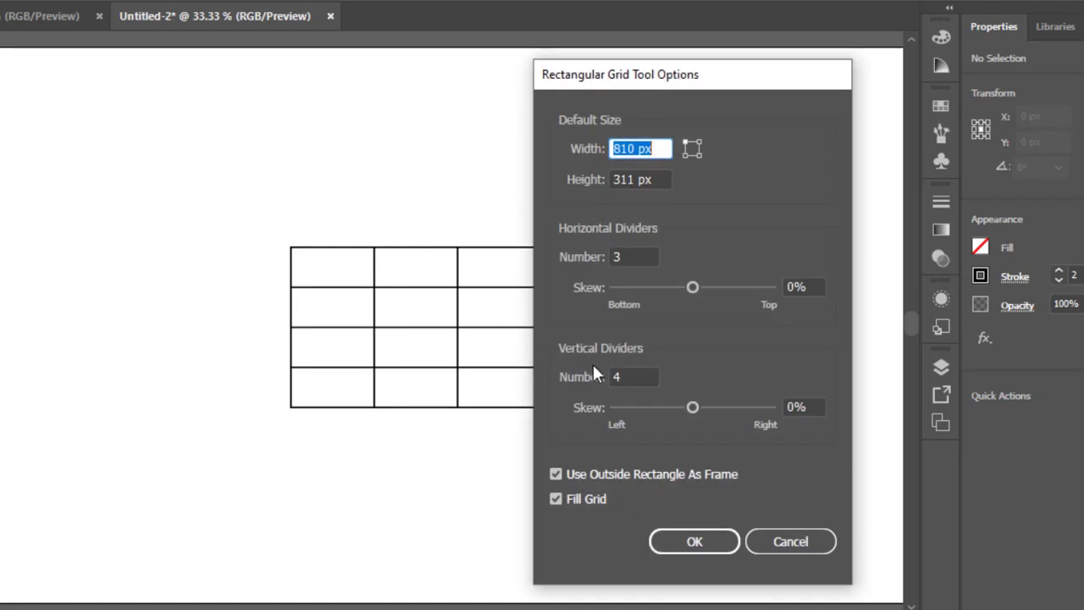
left_click(616, 257)
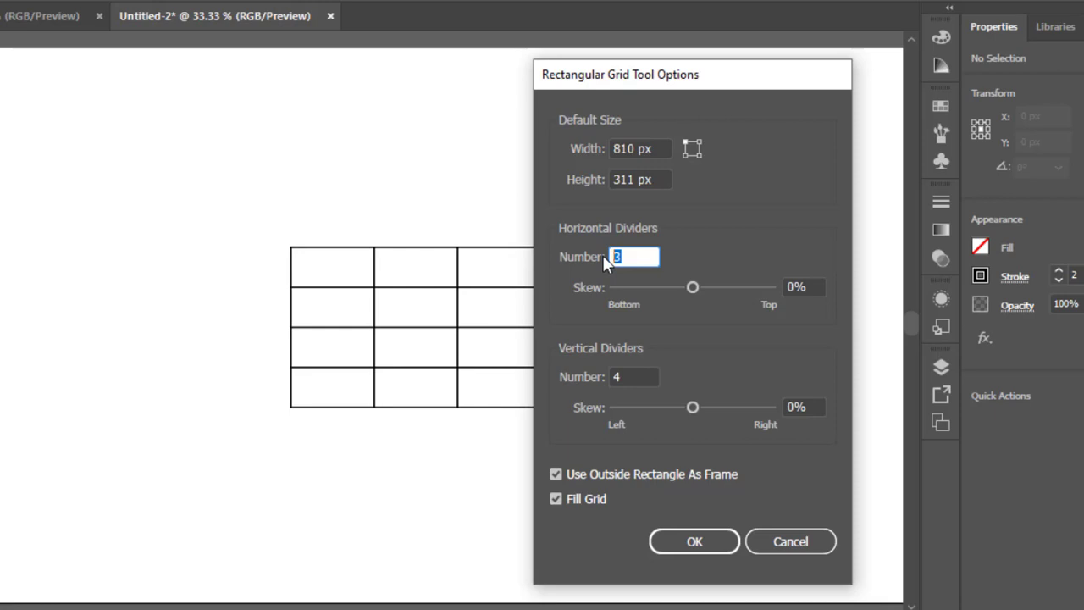
left_click(633, 378)
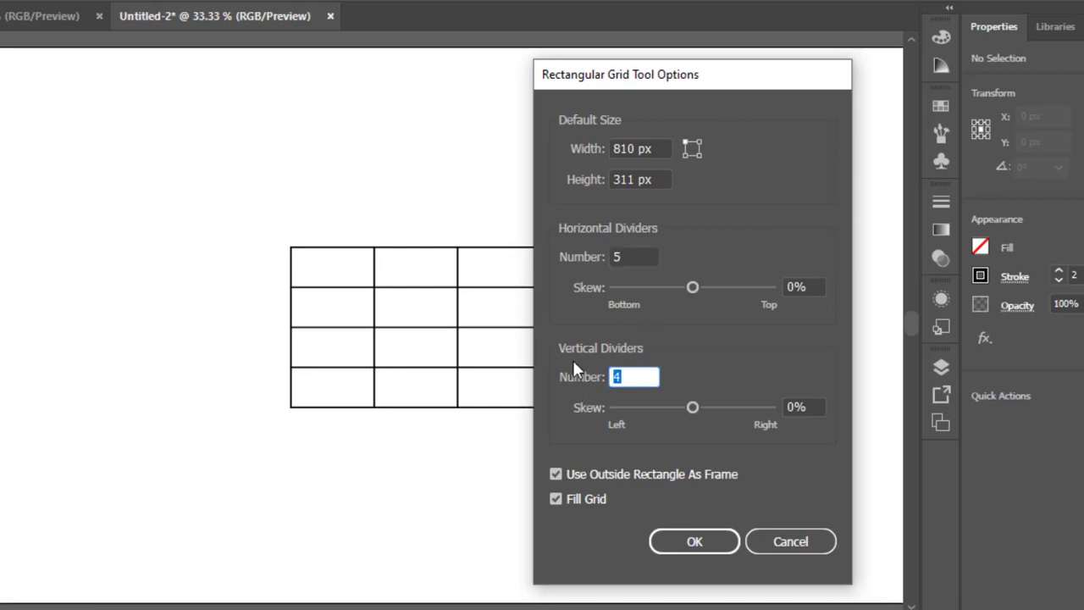
type("1")
left_click(693, 535)
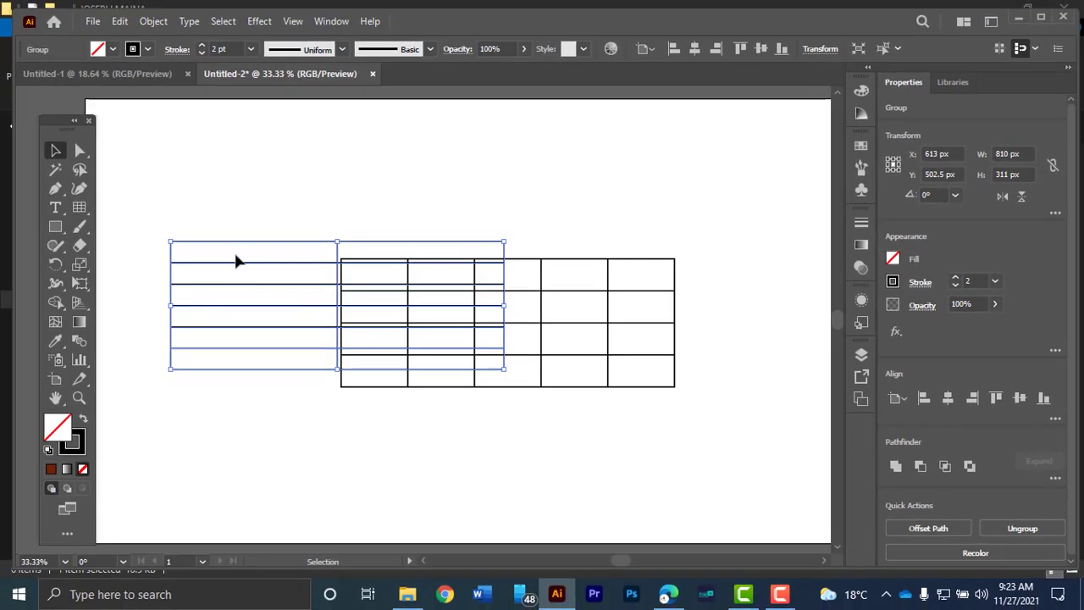
- Drag the 6-by-2 grid below, delete it, and nudge the 4-row table slightly left
left_click_drag(245, 251, 413, 407)
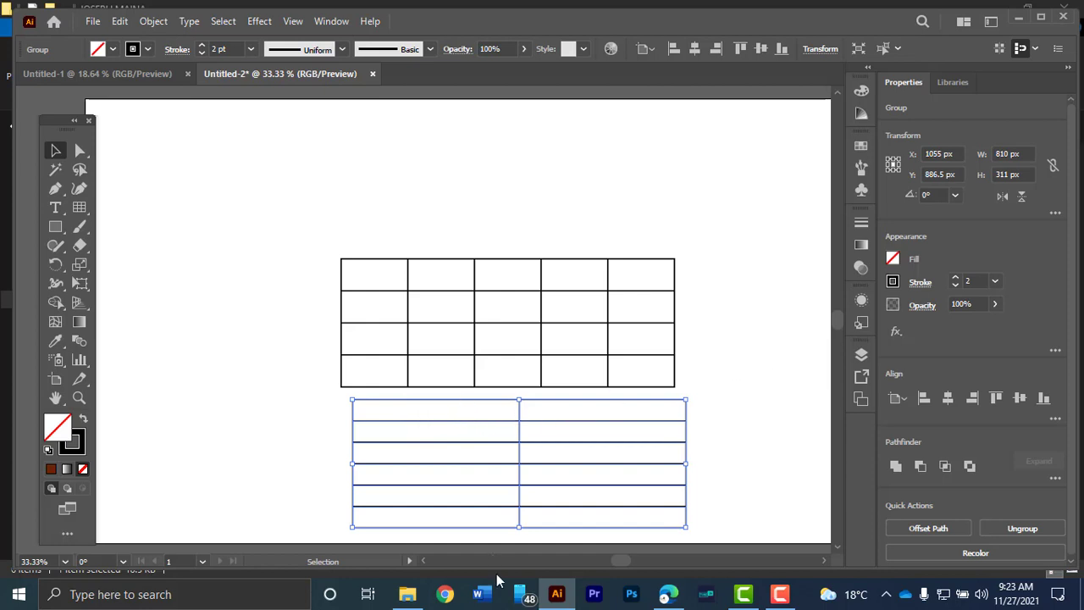
left_click(396, 413)
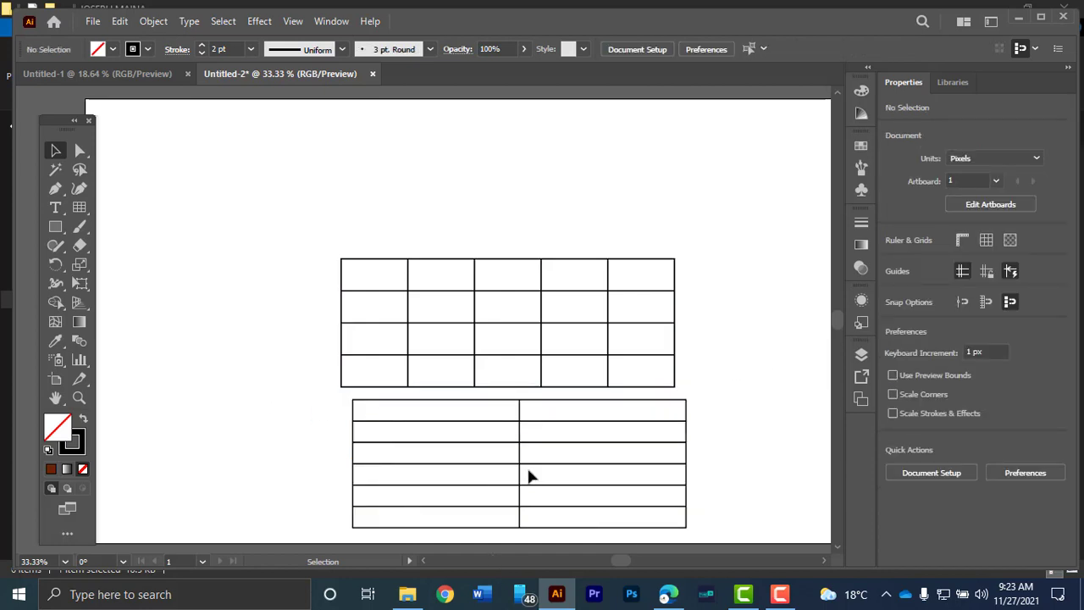
left_click_drag(312, 447, 749, 468)
key("Delete")
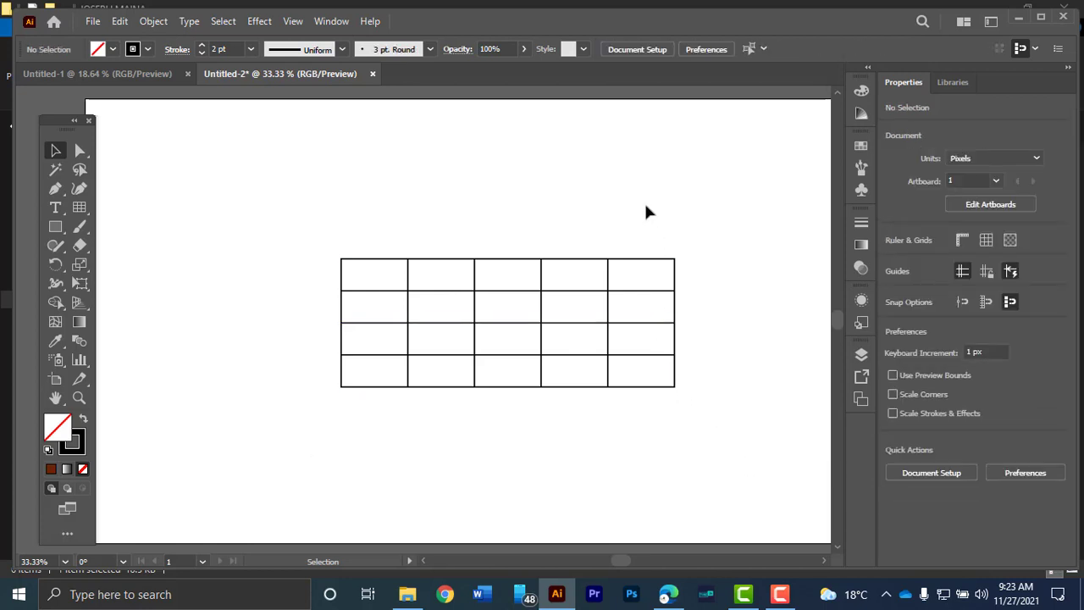
left_click_drag(543, 289, 471, 304)
- Inside the table group, delete the first-column vertical divider, then exit and reselect the group
left_click(345, 222)
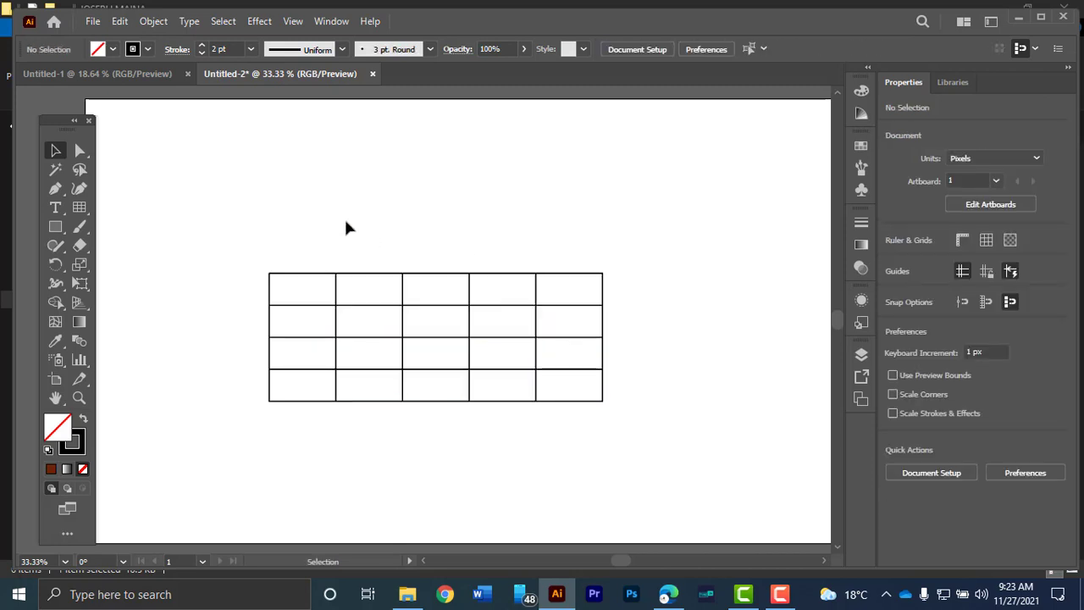
double_click(337, 290)
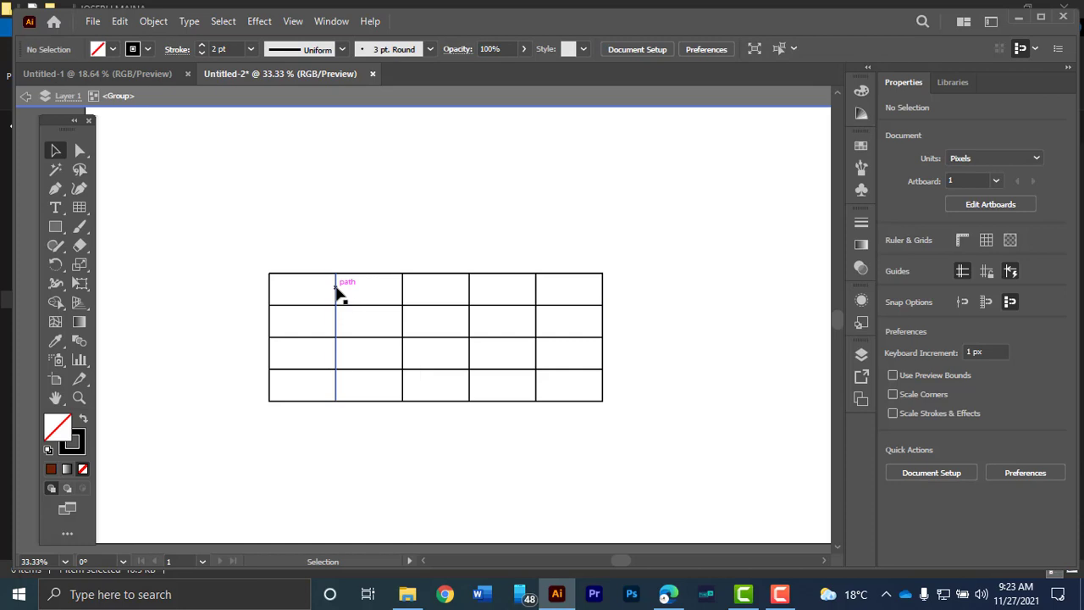
left_click(337, 289)
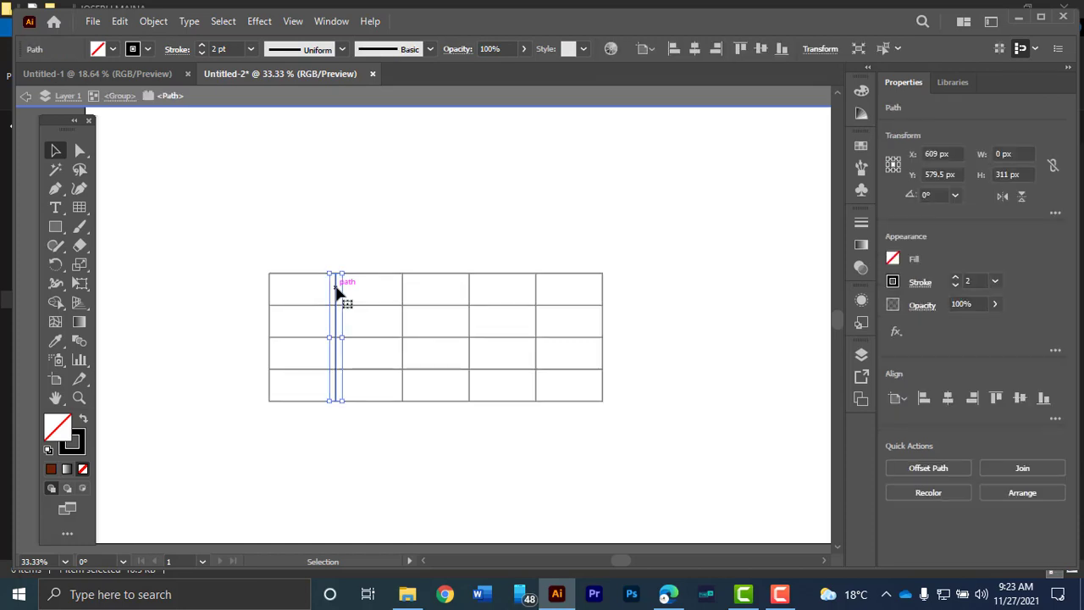
key("Delete")
double_click(331, 244)
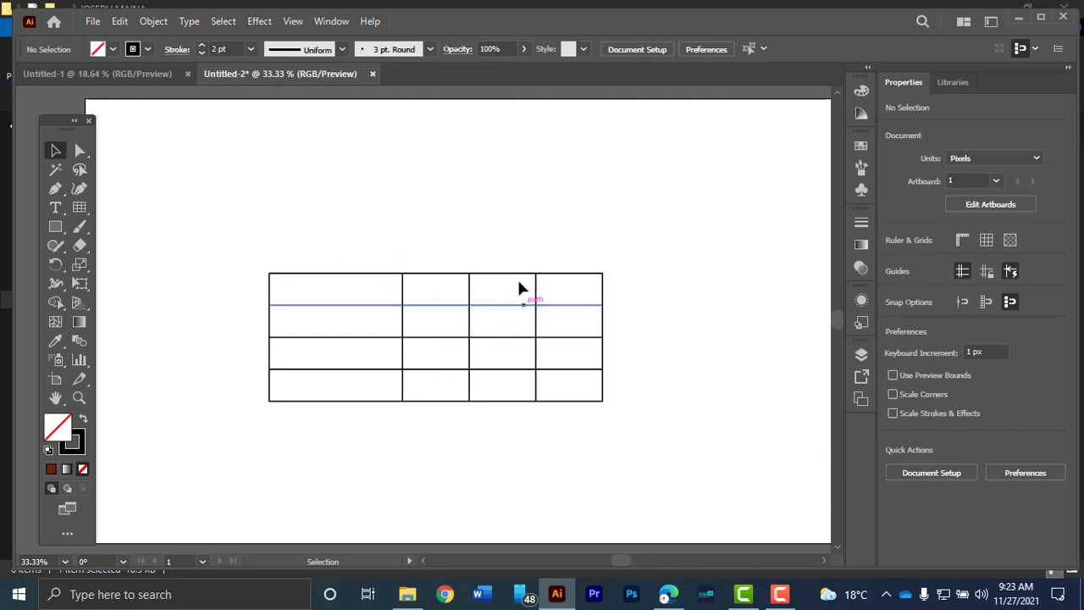
left_click(310, 275)
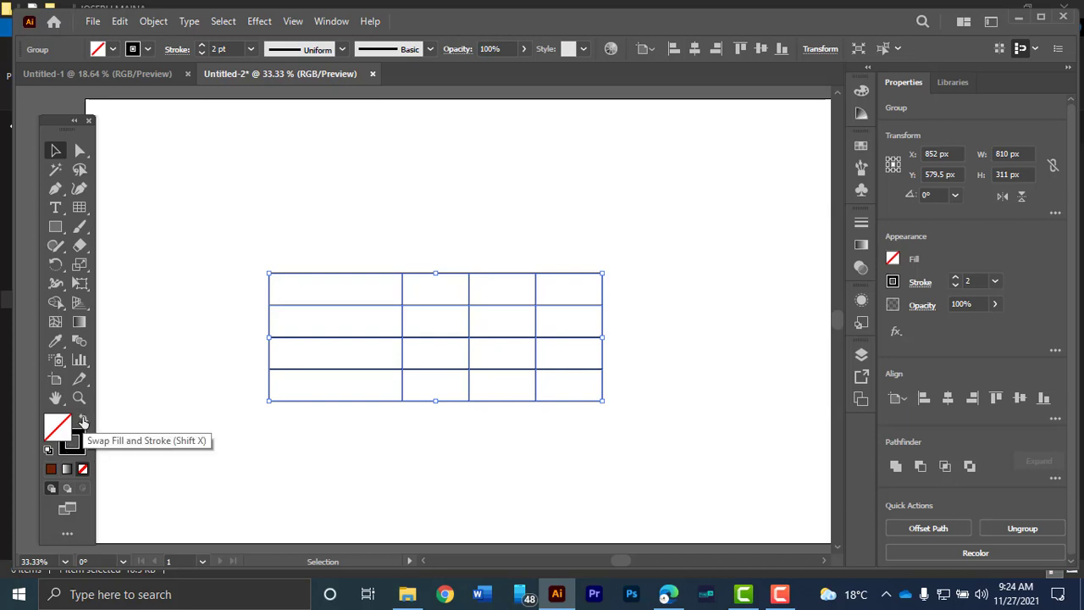
- Swap fill and stroke to fill the cells black and set the stroke weight to 2 pt
left_click(82, 421)
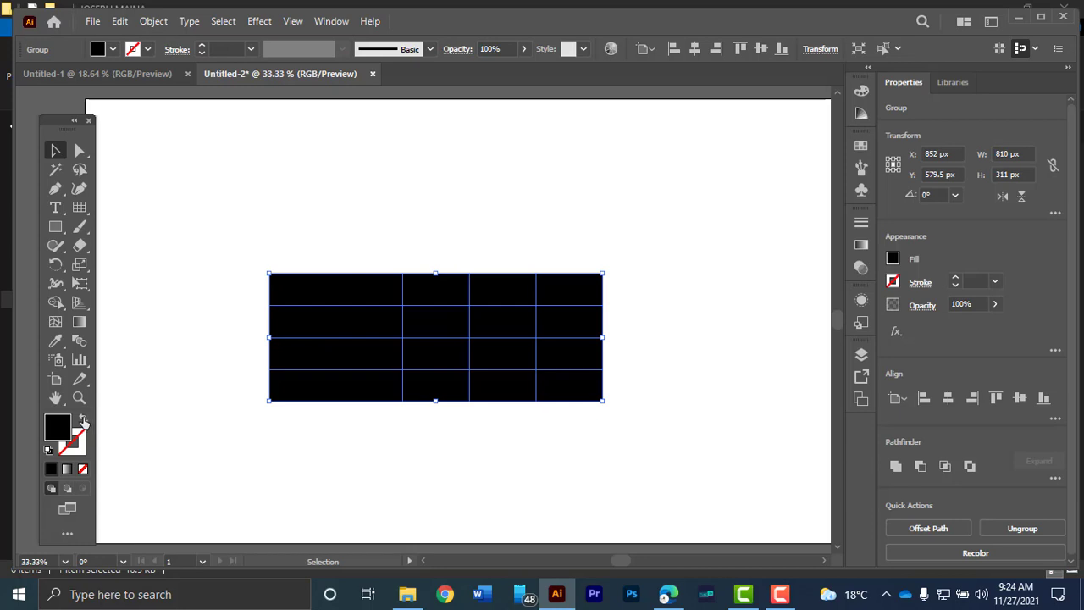
left_click(293, 449)
left_click(382, 349)
left_click(956, 280)
left_click(956, 280)
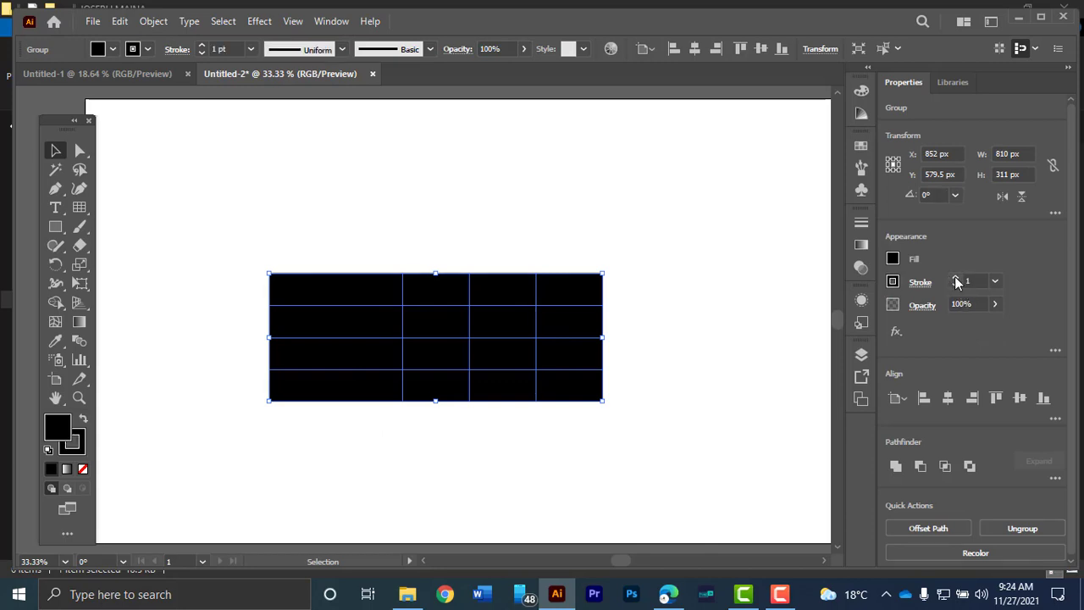
left_click(685, 266)
left_click(590, 313)
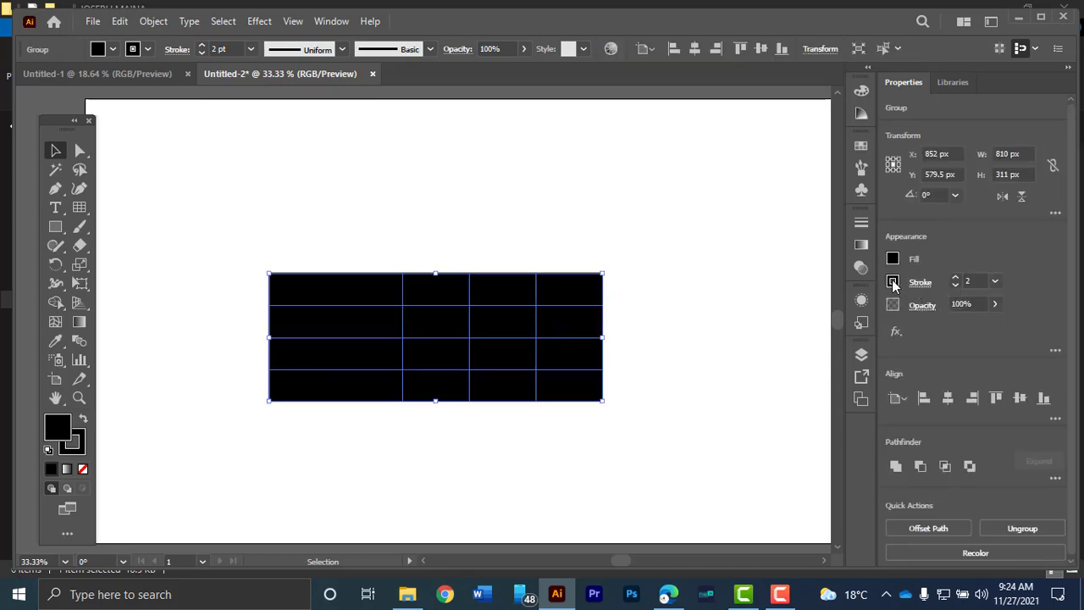
- Set the grid lines' stroke colour to white from the Stroke swatches
left_click(892, 281)
left_click(764, 338)
left_click(743, 339)
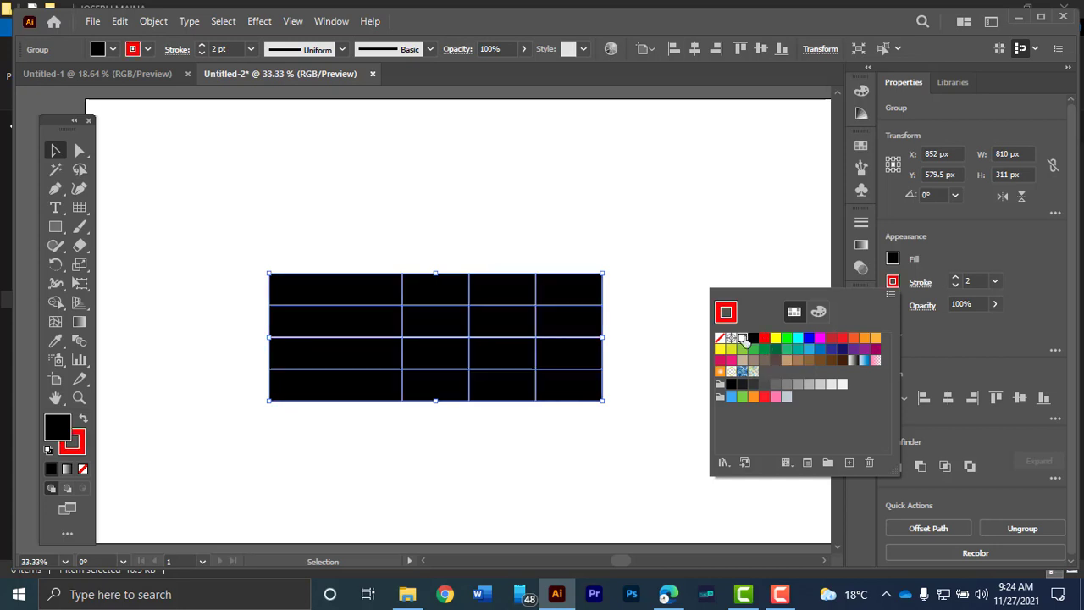
left_click(692, 232)
left_click(700, 302)
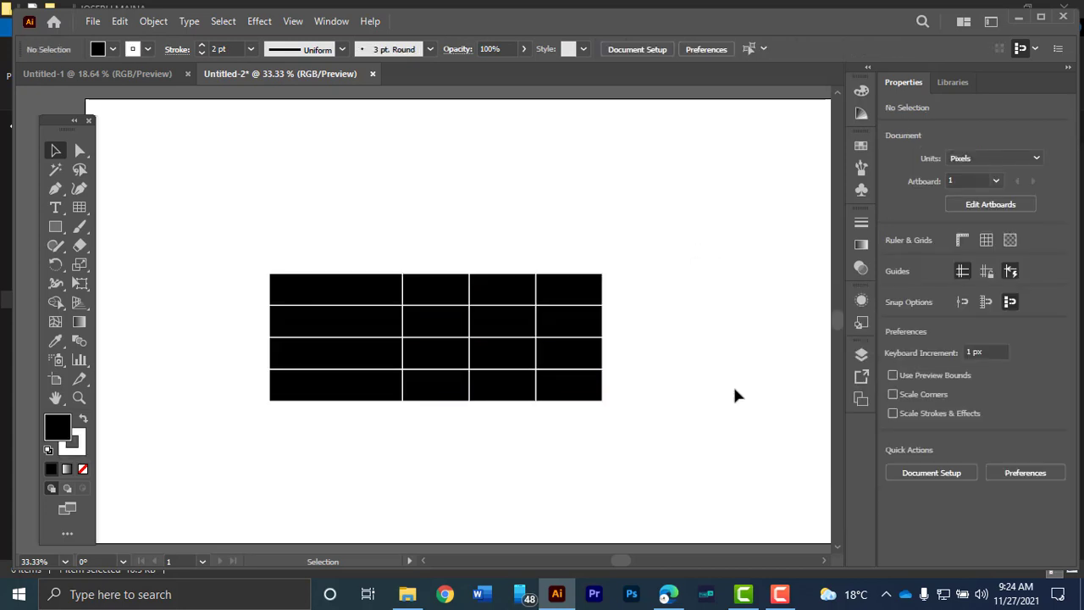
- Fill the table cells with magenta (EA00DF) using the fill Color Picker
left_click(574, 342)
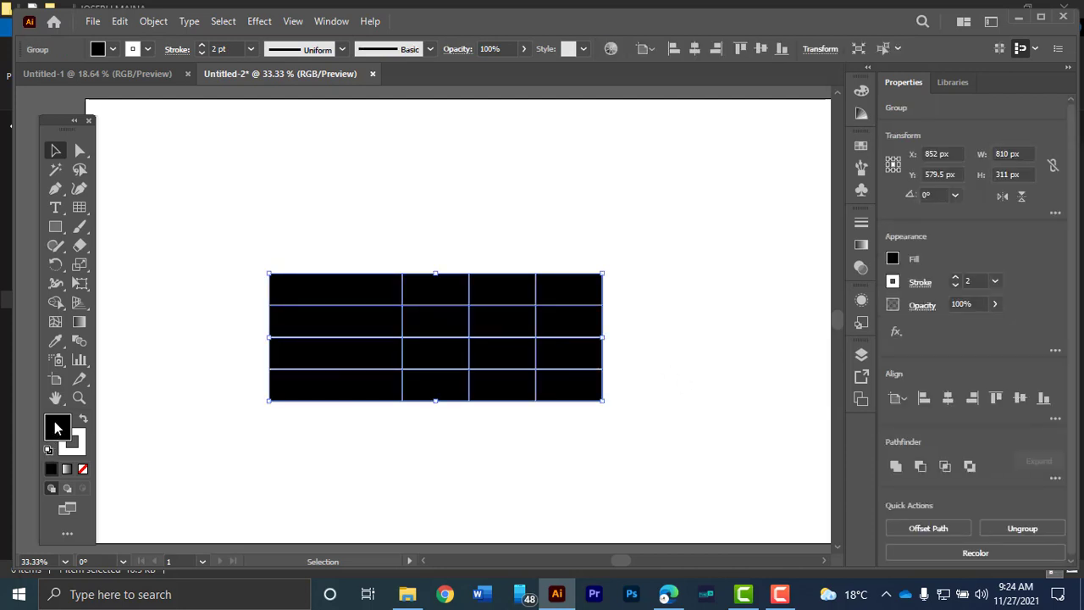
double_click(54, 423)
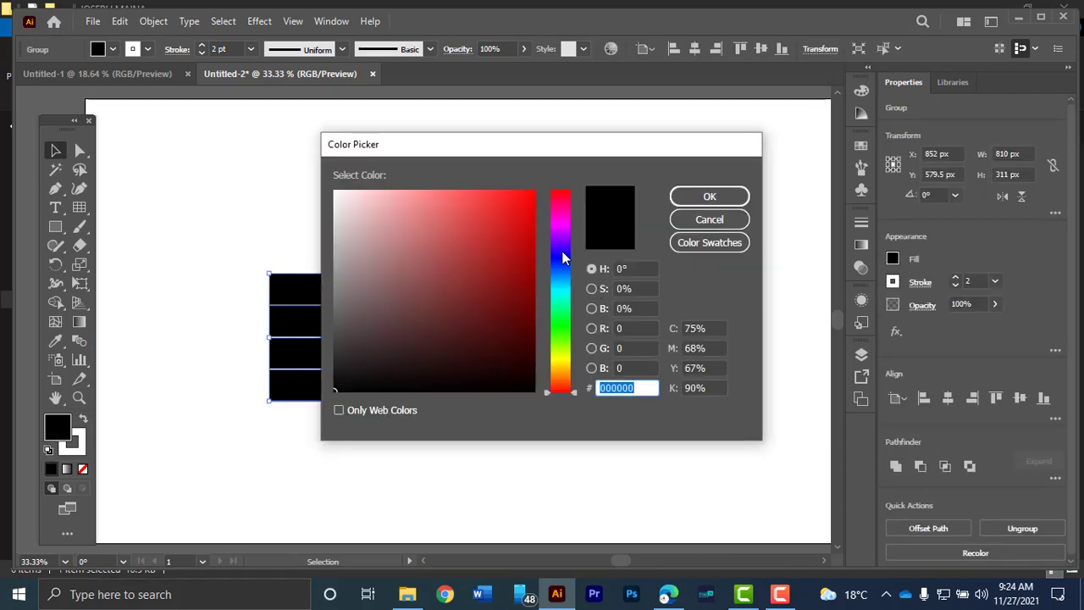
left_click_drag(559, 247, 534, 204)
left_click(705, 194)
left_click(698, 254)
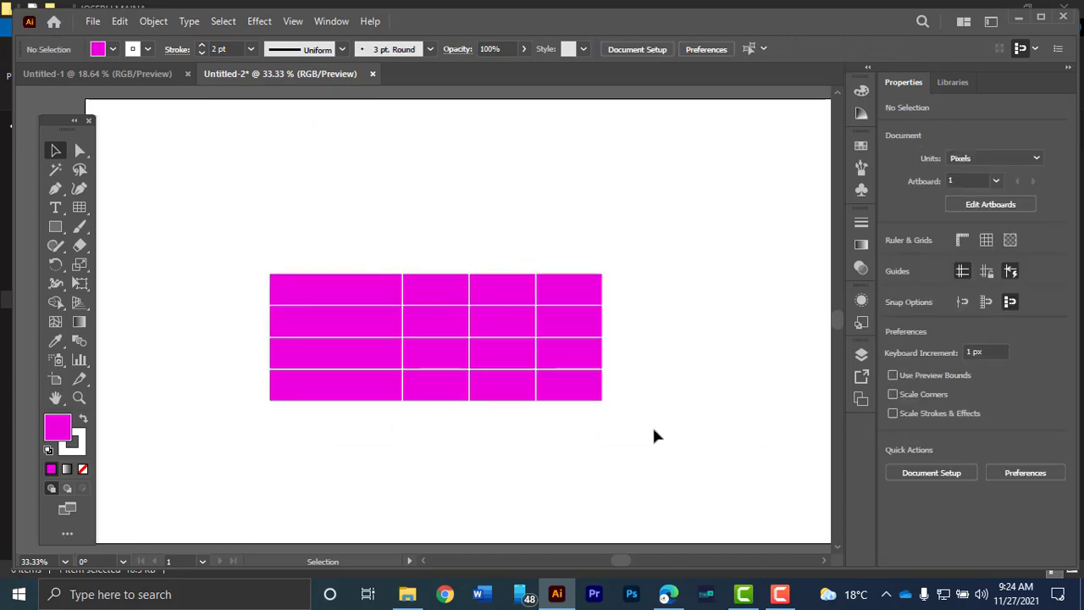
left_click(581, 337)
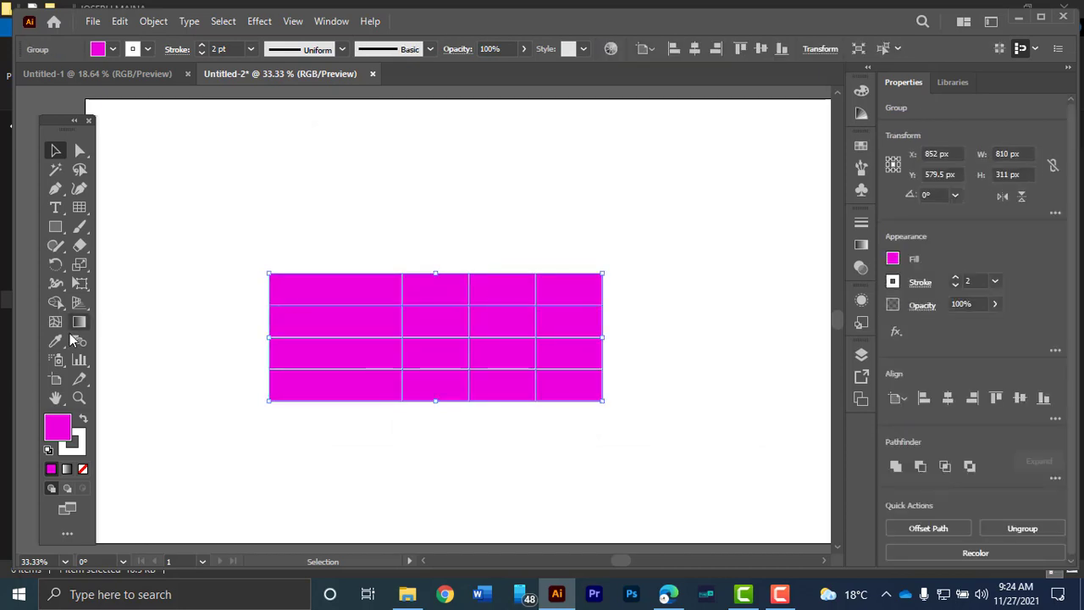
- Swap fill and stroke for white cells, then set the grid-line stroke to red
left_click(83, 419)
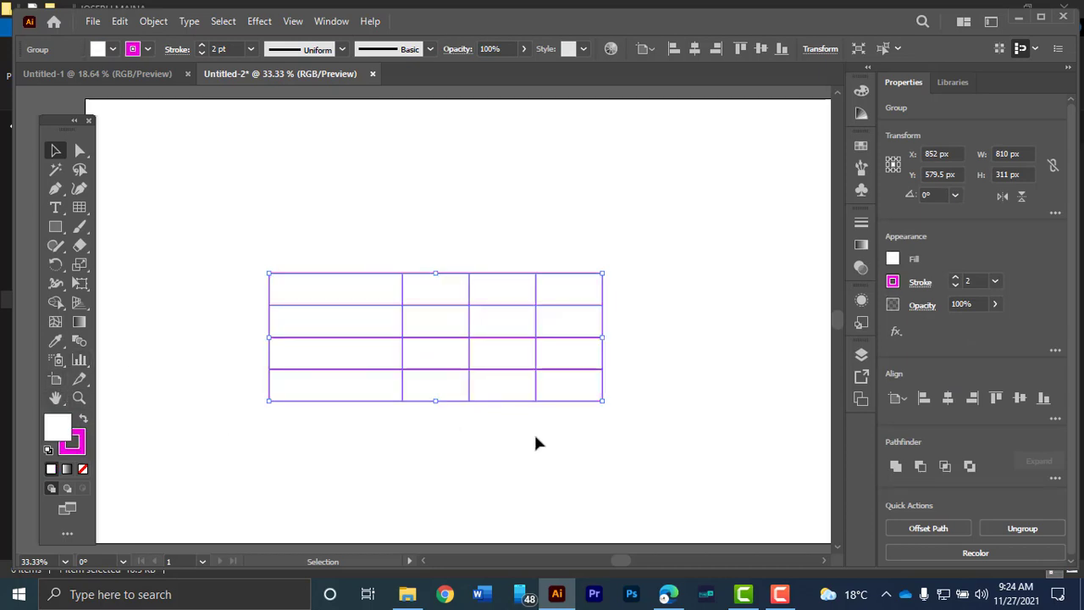
left_click(687, 275)
left_click(600, 315)
left_click(893, 282)
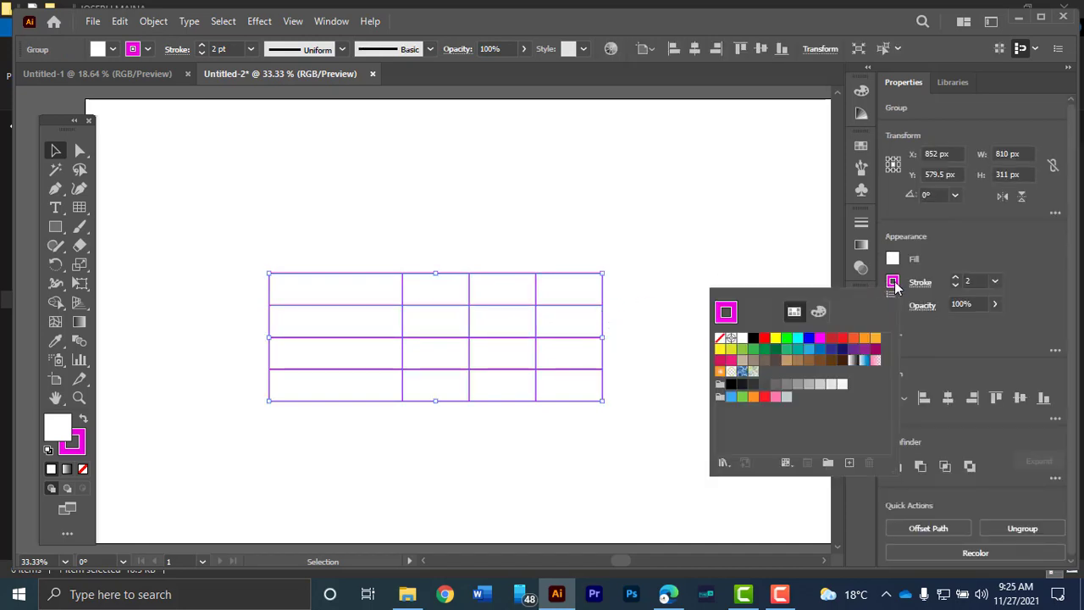
left_click(797, 337)
left_click(765, 337)
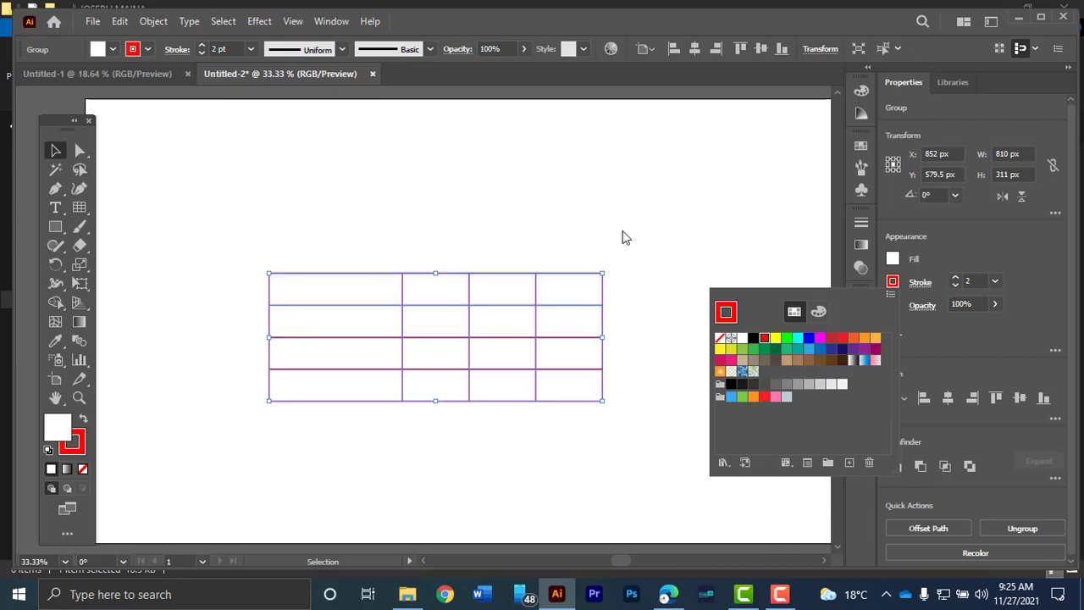
left_click(751, 243)
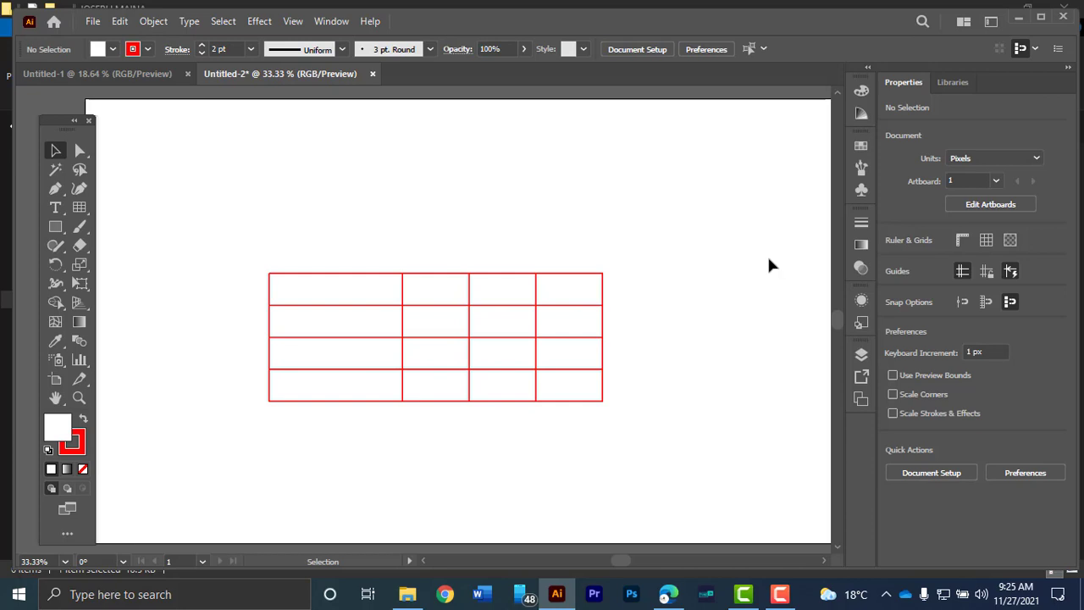
- Drag the red-lined table upward on the artboard
left_click_drag(480, 285, 488, 236)
scroll(489, 413, "up", 1)
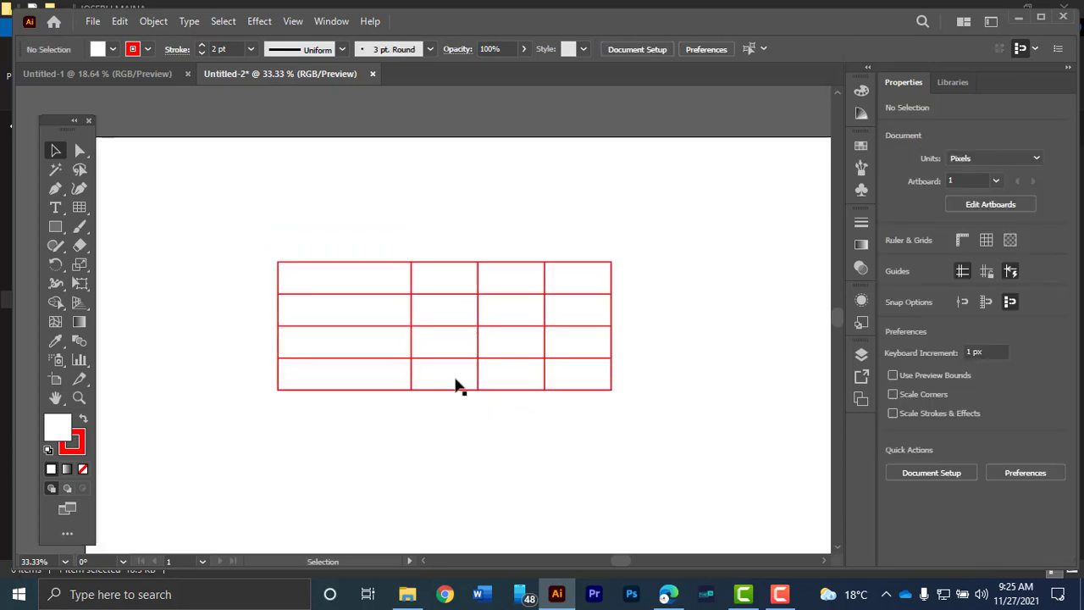